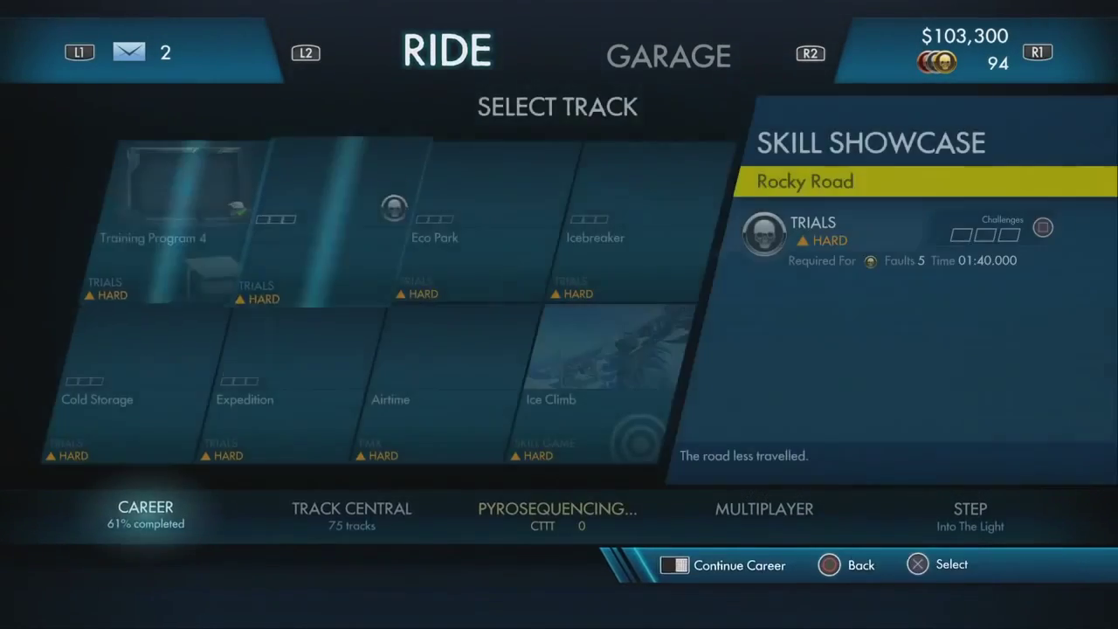
key("Right")
key("Right")
key("Left")
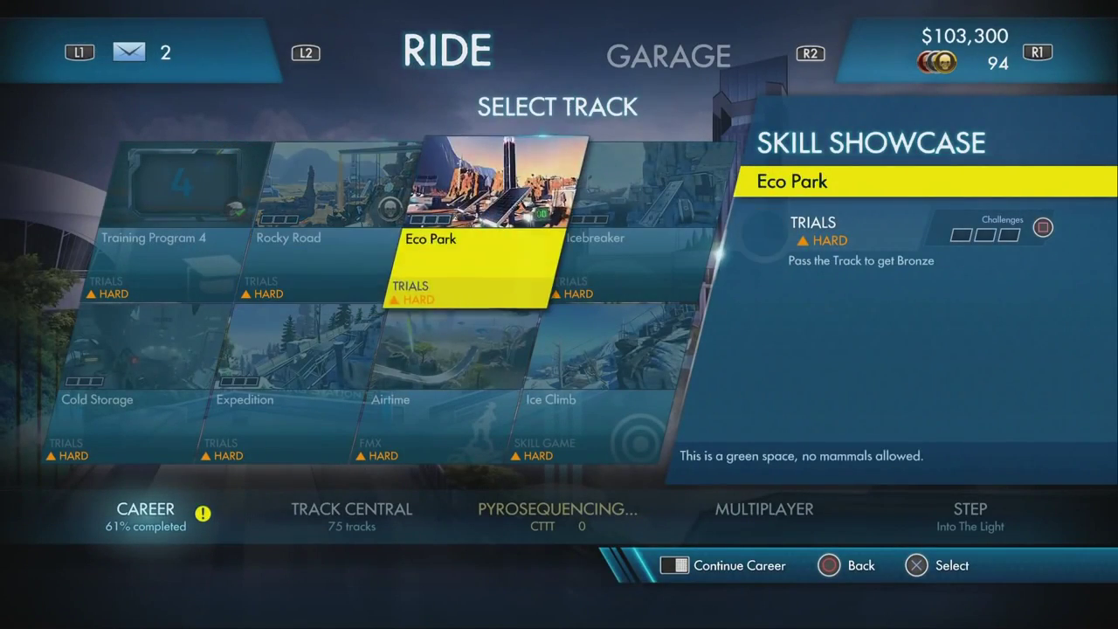
key("Escape")
key("Return")
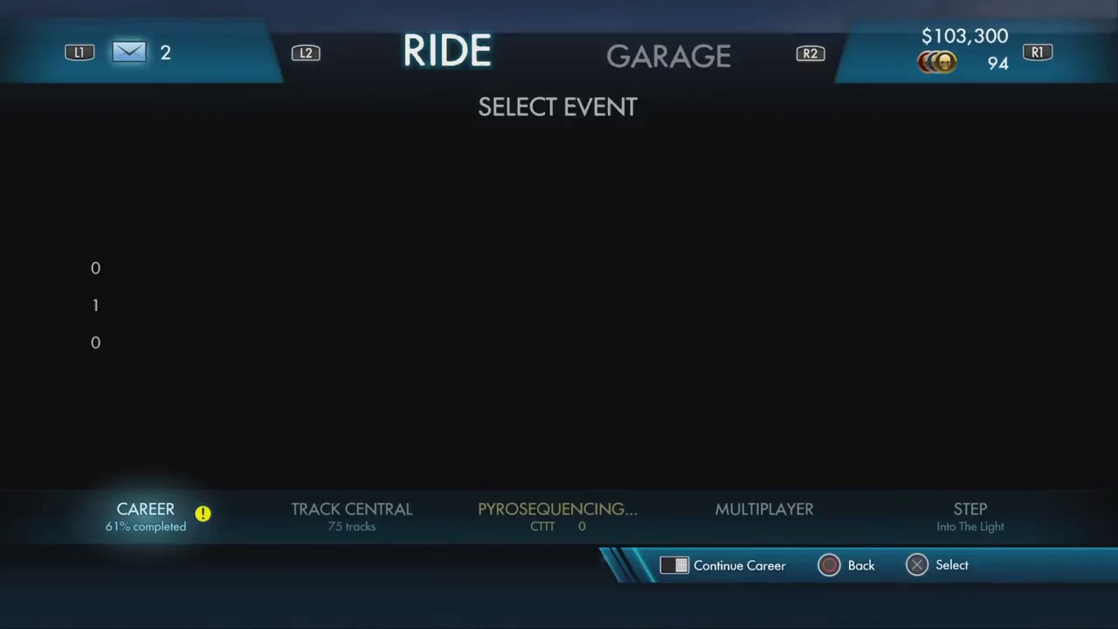
key("Right")
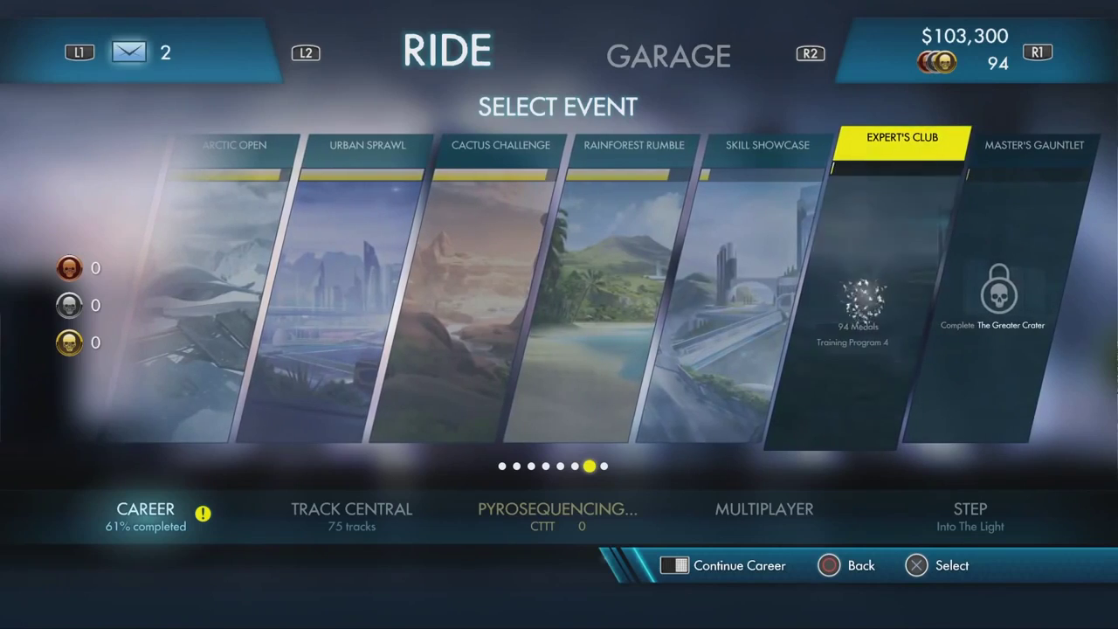
key("Return")
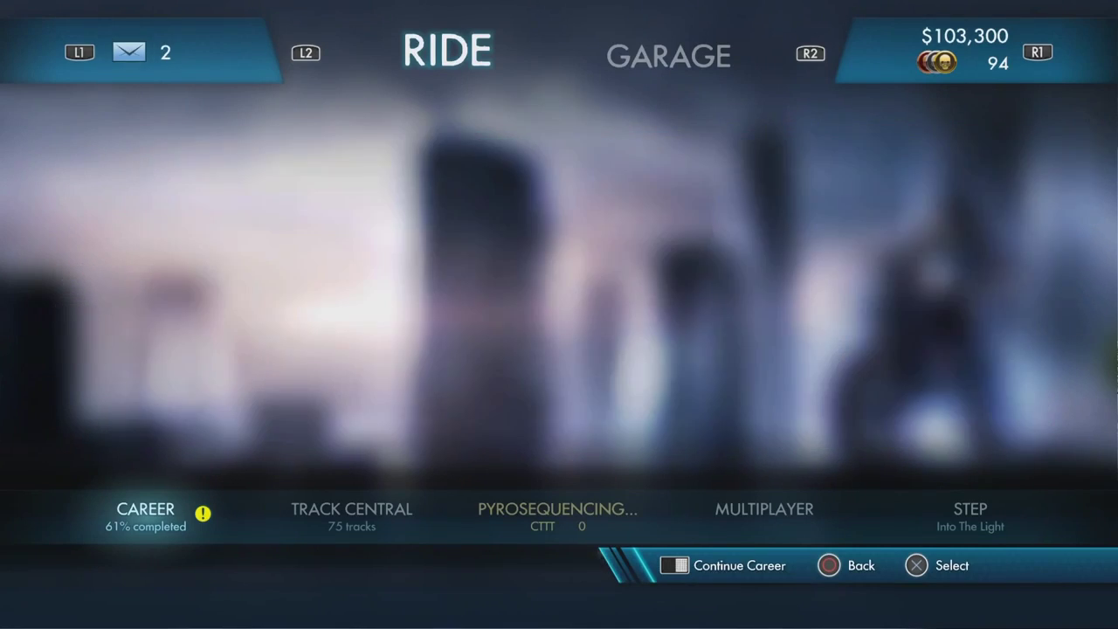
key("Right")
key("Right")
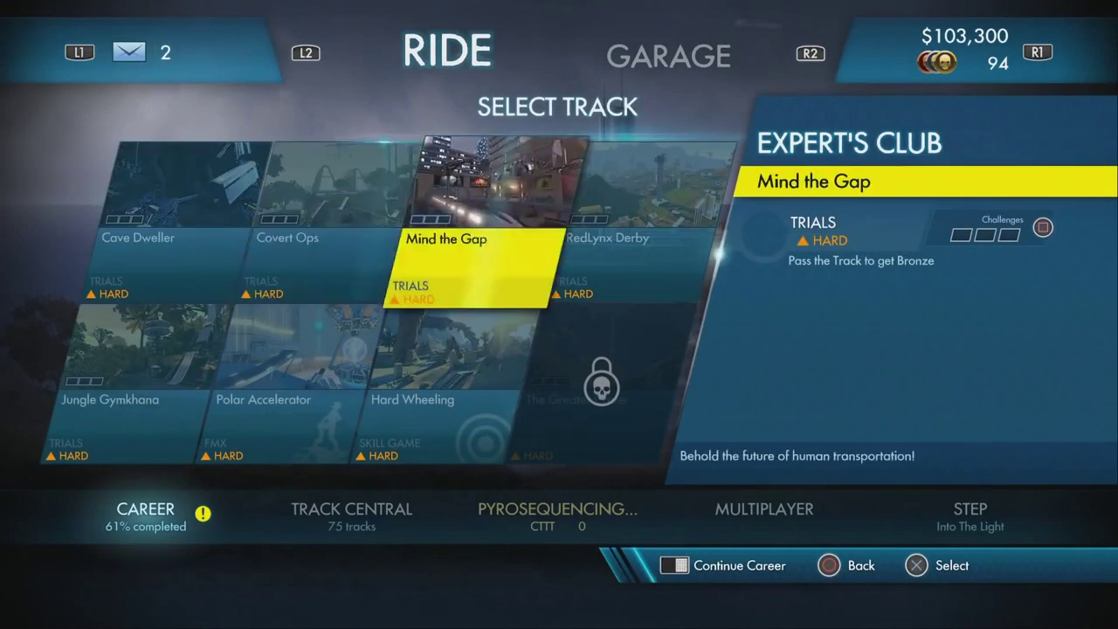
key("Left")
key("Left")
key("Down")
key("Right")
key("Up")
key("Right")
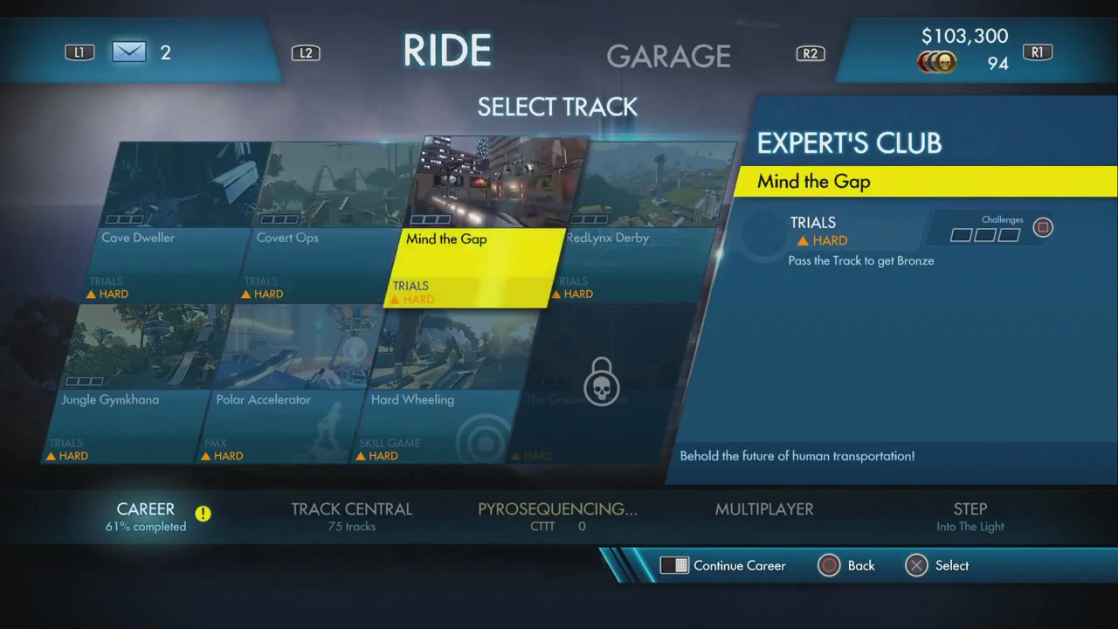
key("Return")
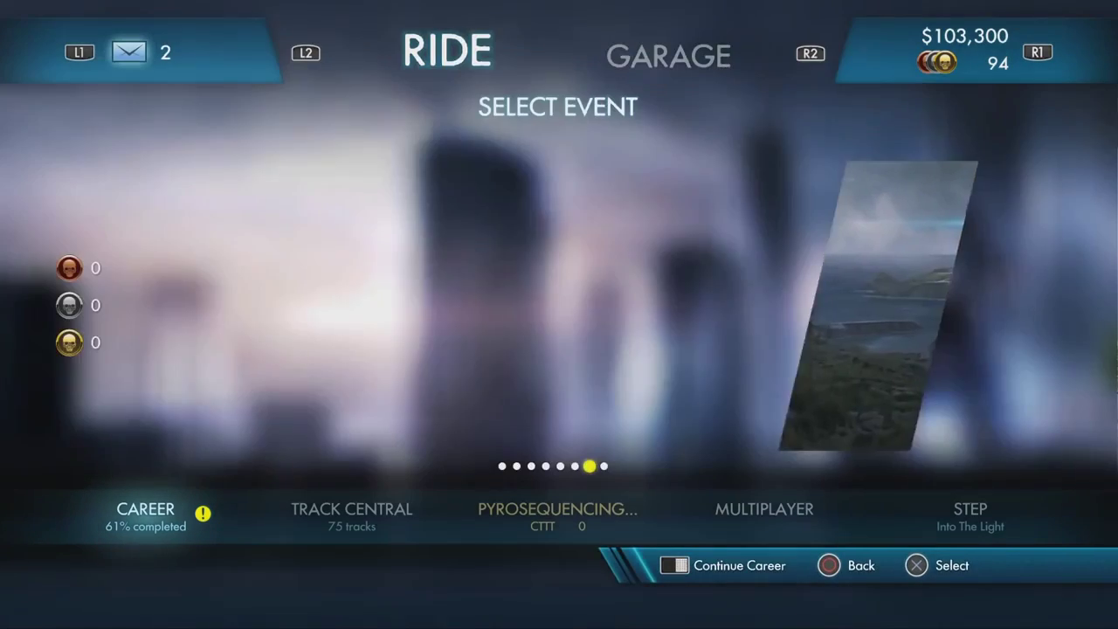
key("Return")
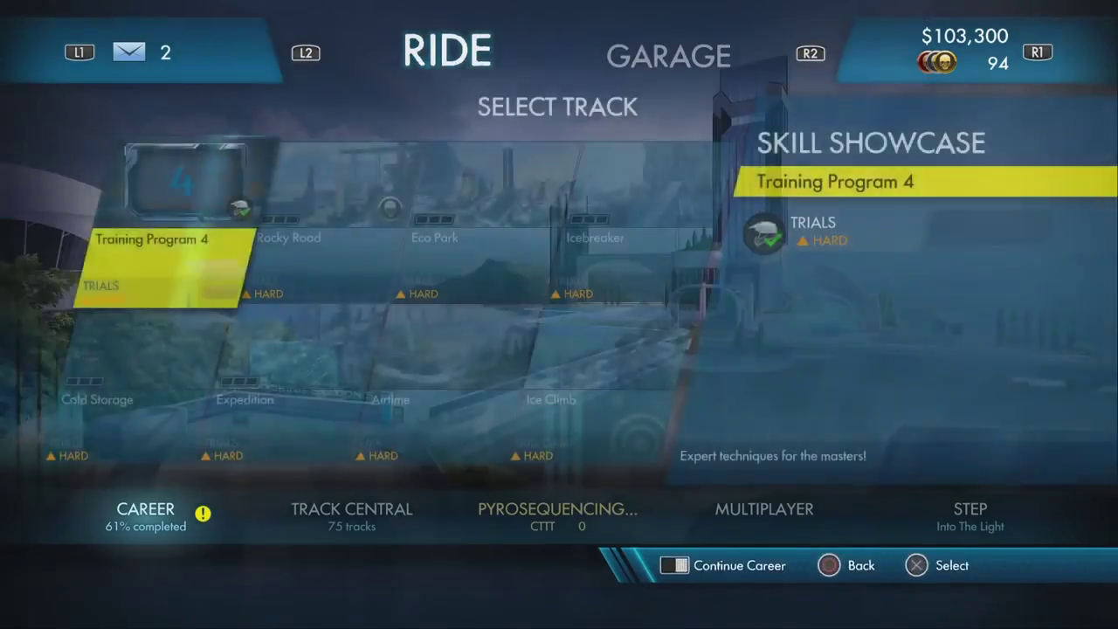
Select the Eco Park hard track and launch it to reach the bike selection screen.
key("Right")
key("Right")
key("Return")
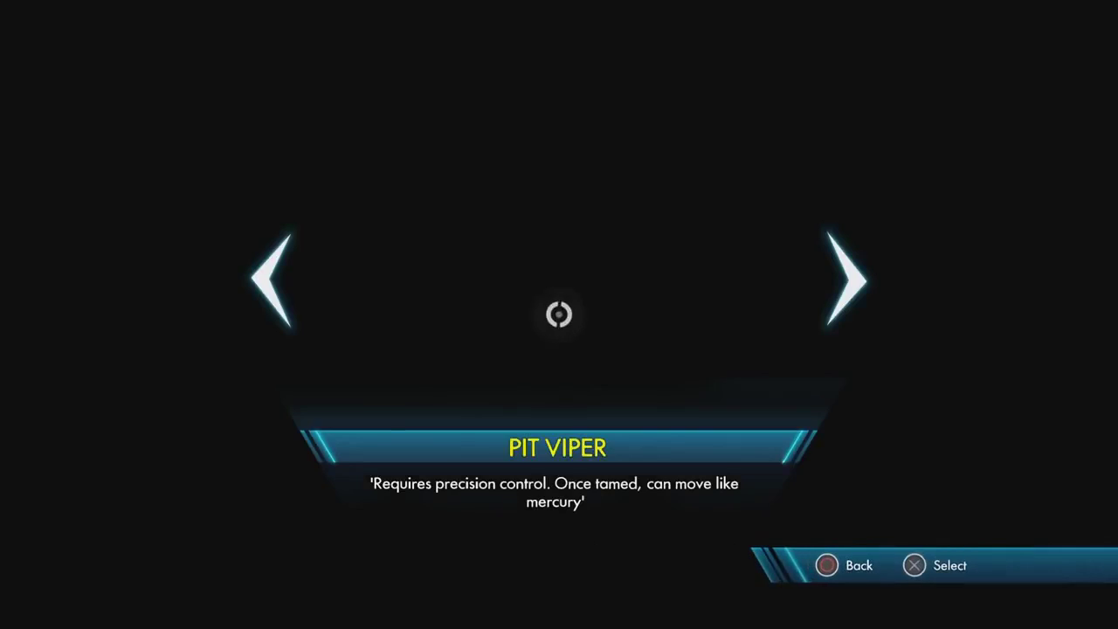